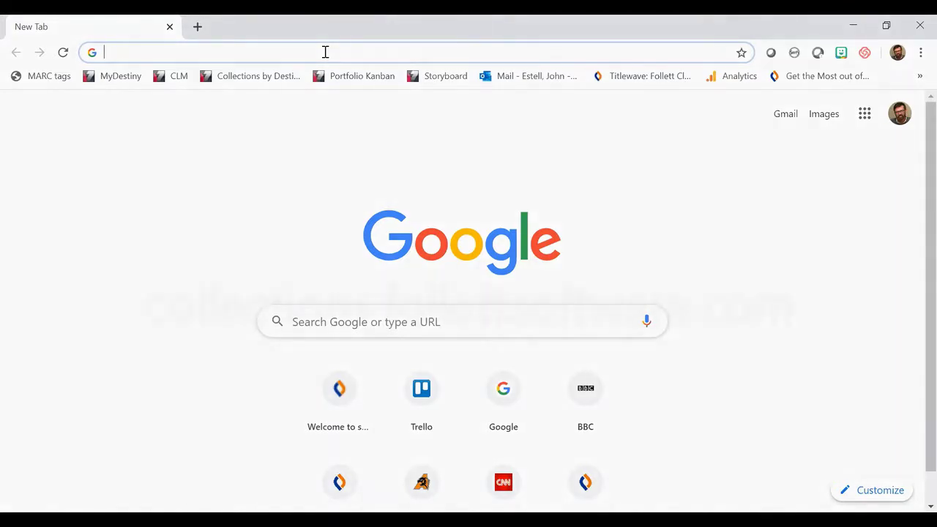
Go to collections.follettsoftware.com using the address bar suggestion.
{"action": "type", "text": "c"}
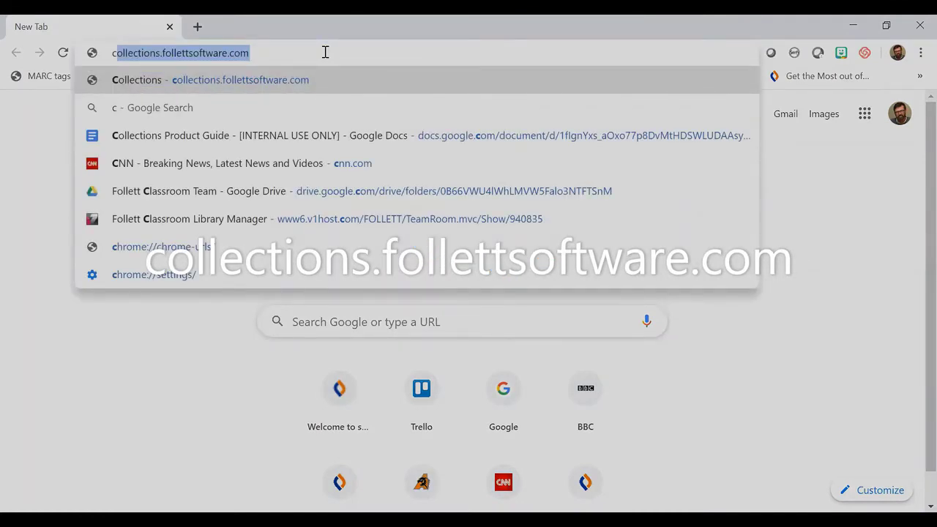
{"action": "key", "text": "Return"}
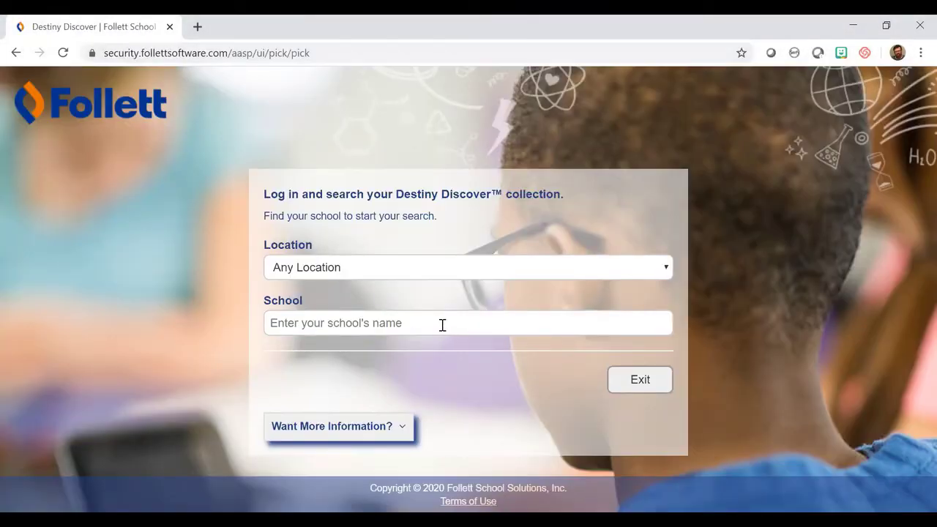
Log in as zDD - George Washington Academy, picking the McHenry, IL match.
{"action": "left_click", "coordinate": [442, 326]}
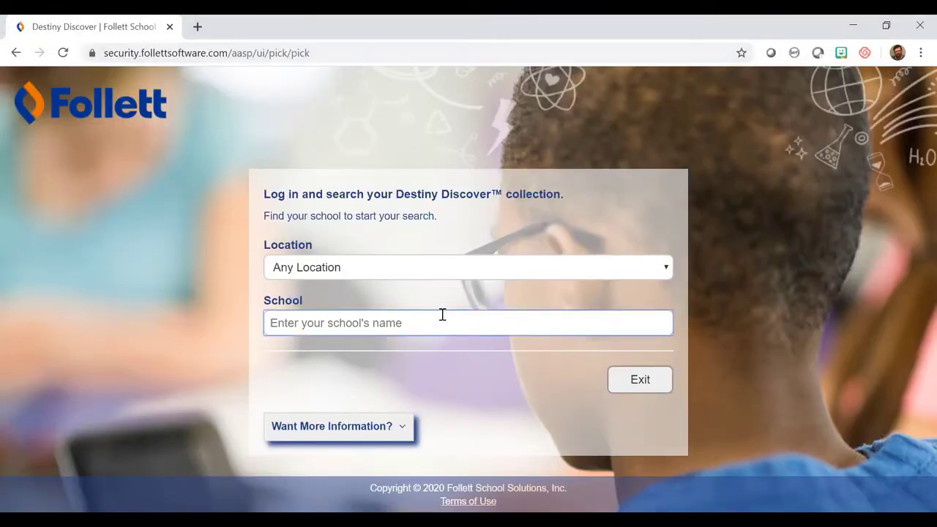
{"action": "type", "text": "zDD - George Washington Academy"}
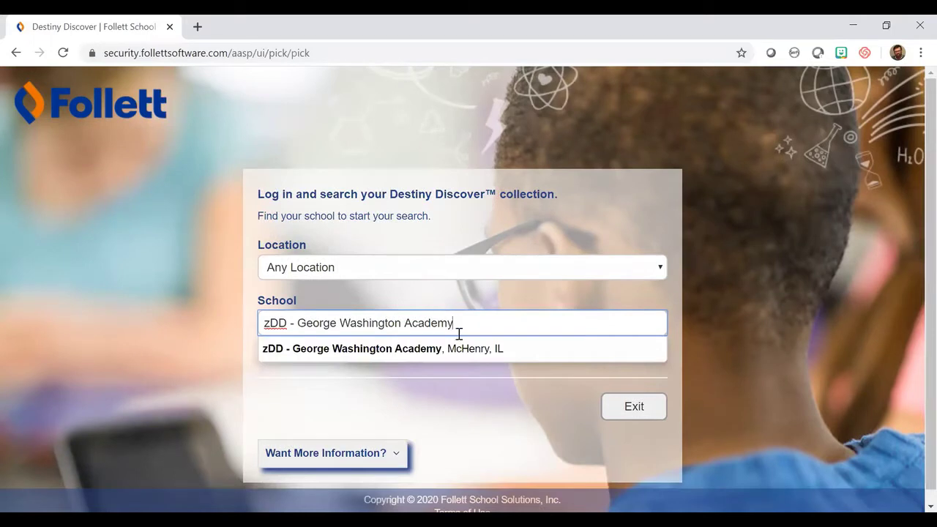
{"action": "left_click", "coordinate": [473, 351]}
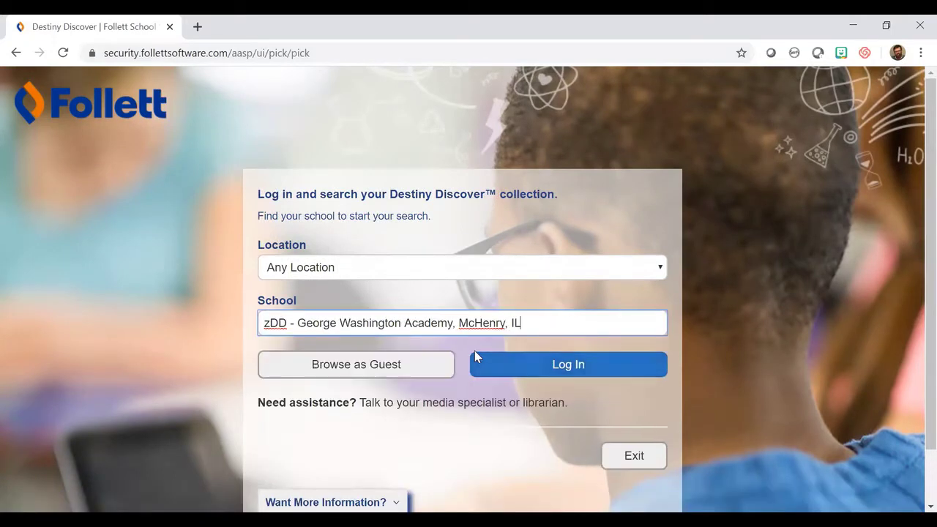
{"action": "left_click", "coordinate": [562, 366]}
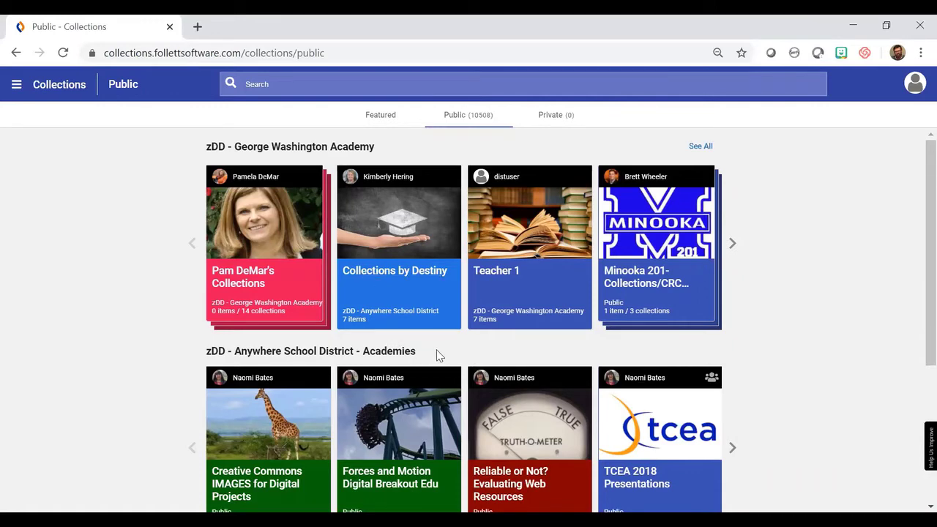
Browse the Public collections list, then switch to the Private collections tab.
{"action": "scroll", "coordinate": [437, 355], "scroll_direction": "down", "scroll_amount": 3}
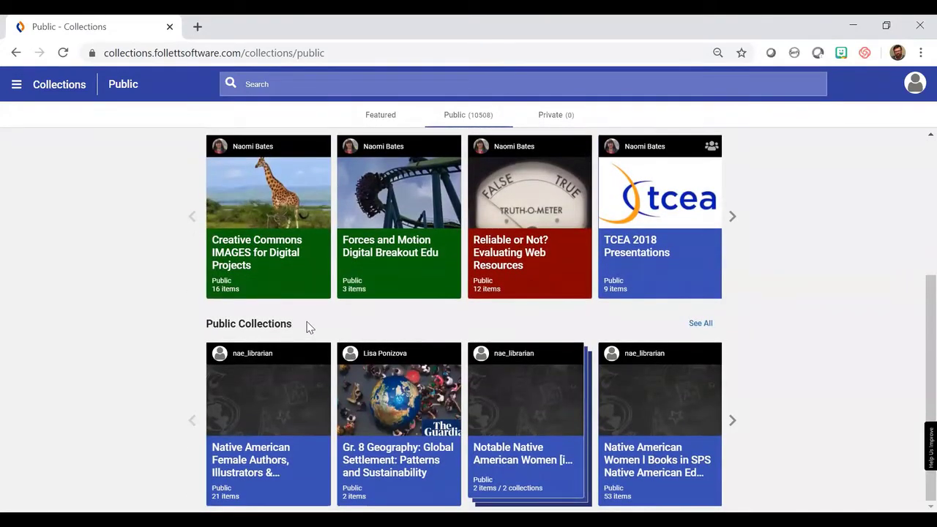
{"action": "scroll", "coordinate": [312, 328], "scroll_direction": "up", "scroll_amount": 3}
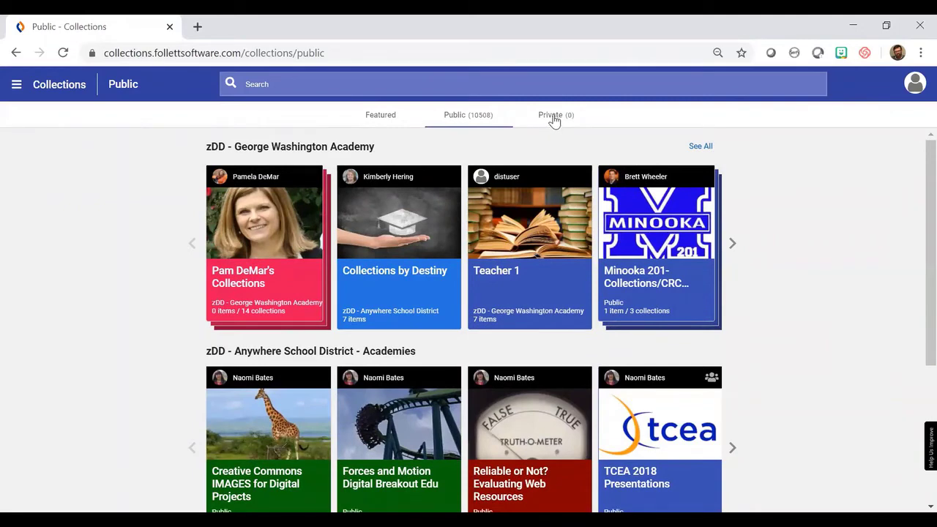
{"action": "left_click", "coordinate": [554, 124]}
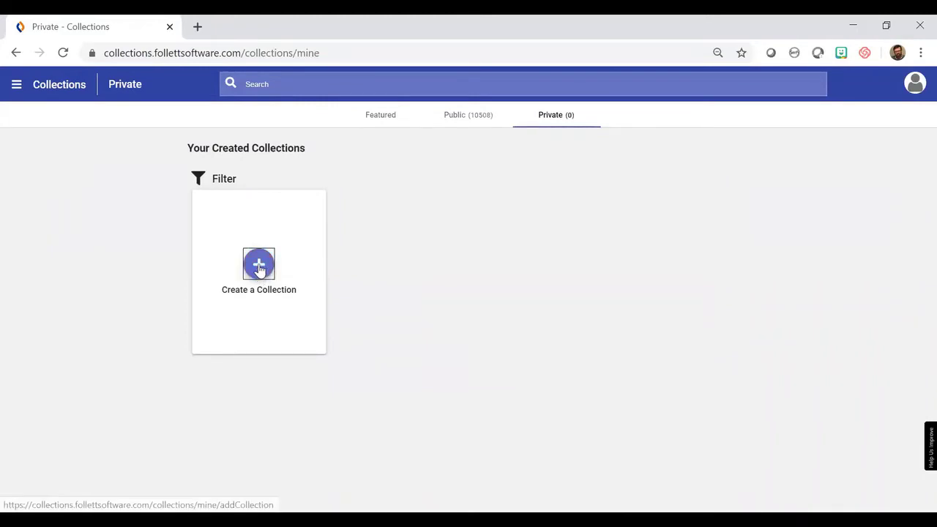
Start a collection titled '6 Napoleon Bonaparte' with a description of Napoleon's impact on France.
{"action": "left_click", "coordinate": [259, 265]}
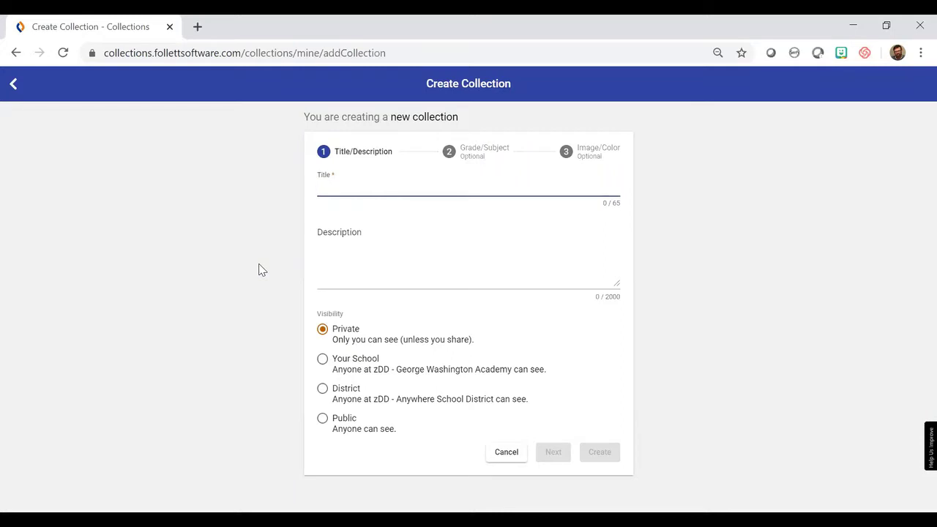
{"action": "left_click", "coordinate": [259, 270]}
{"action": "left_click", "coordinate": [322, 189]}
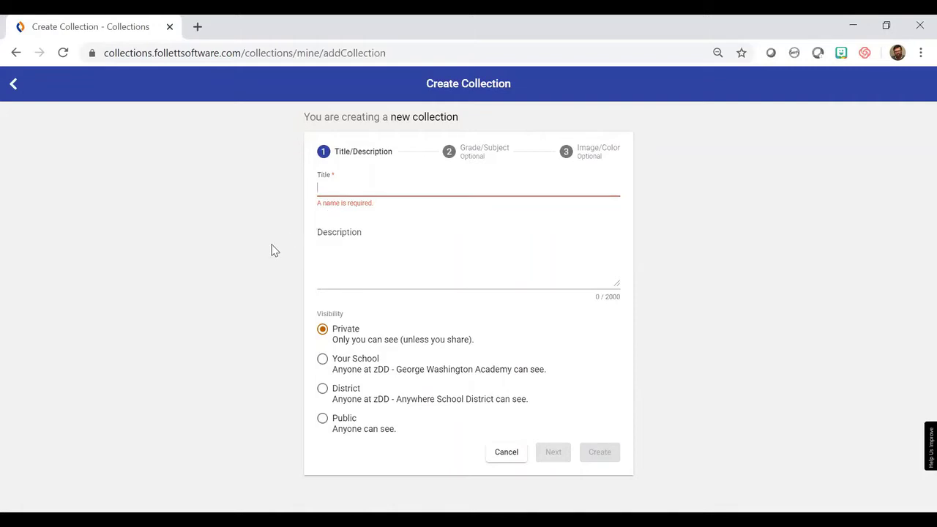
{"action": "type", "text": "6 Napoleon Bonaparte"}
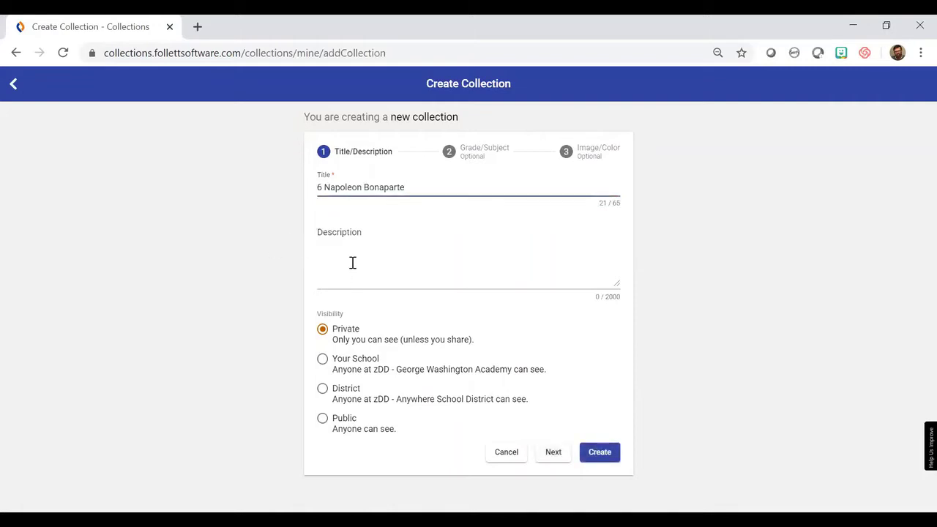
{"action": "left_click", "coordinate": [351, 263]}
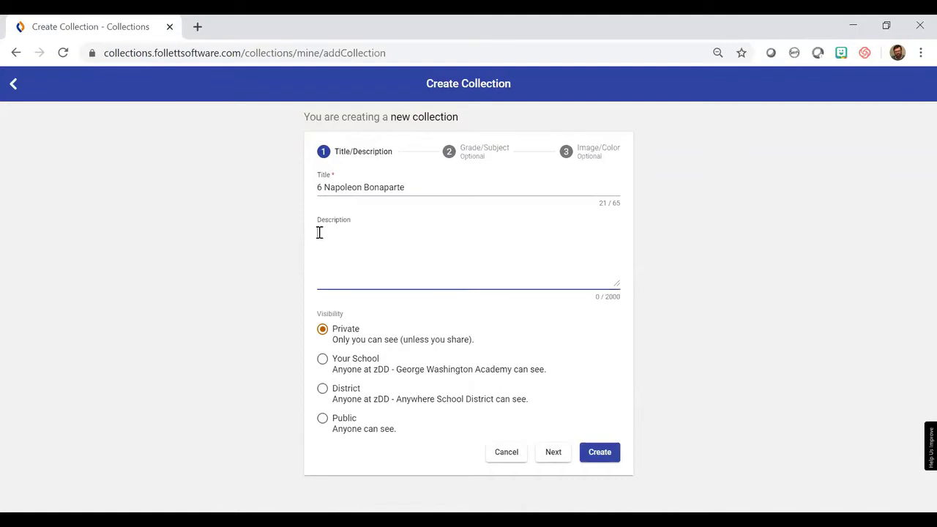
{"action": "type", "text": "The impact of Napoleon Bonaparte on France and modern life."}
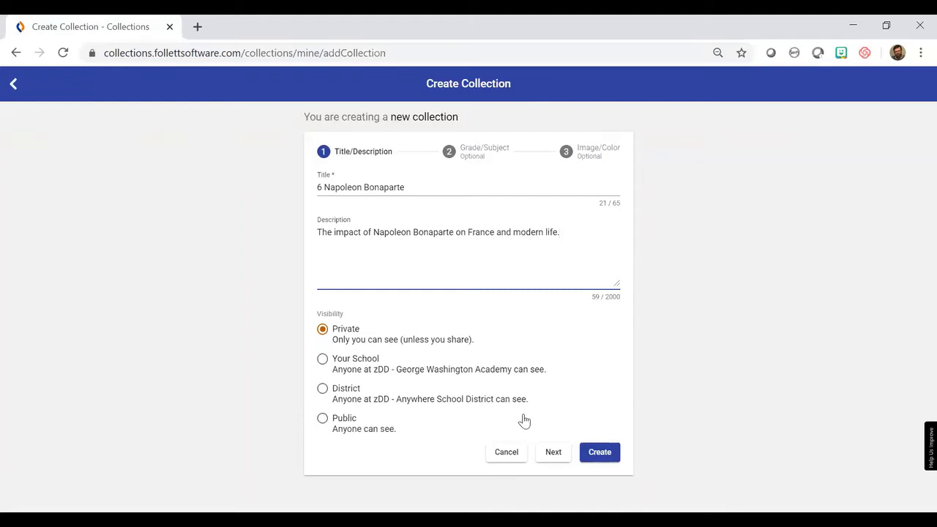
Tag the collection for 9th and 10th grade and the Social Studies subject.
{"action": "left_click", "coordinate": [552, 457]}
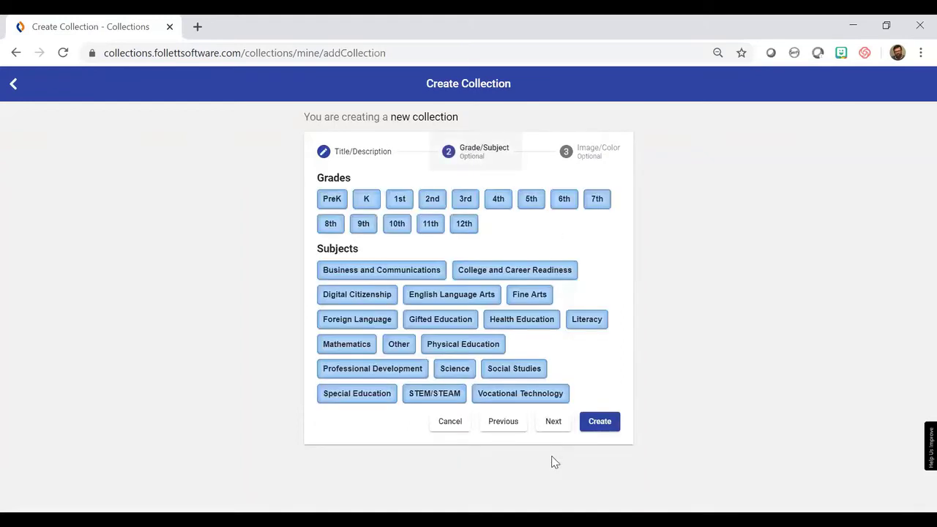
{"action": "left_click", "coordinate": [369, 231]}
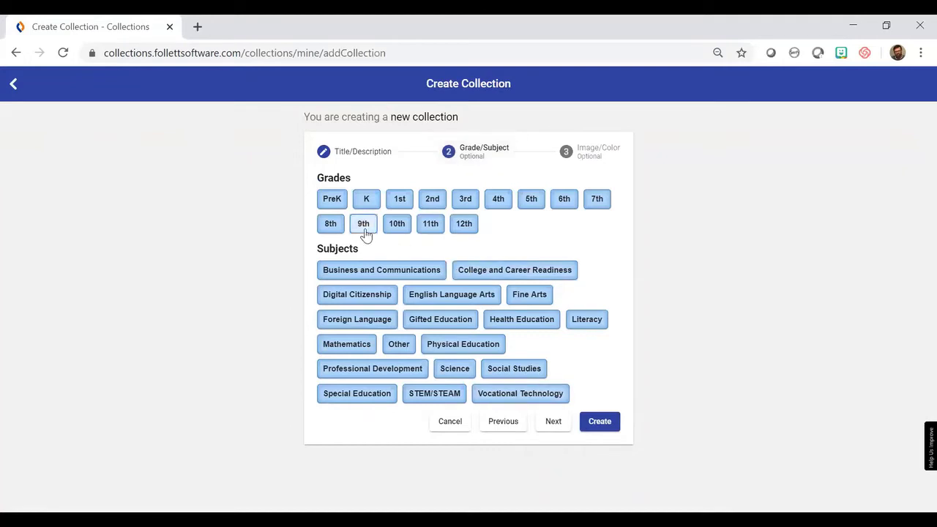
{"action": "left_click", "coordinate": [397, 232]}
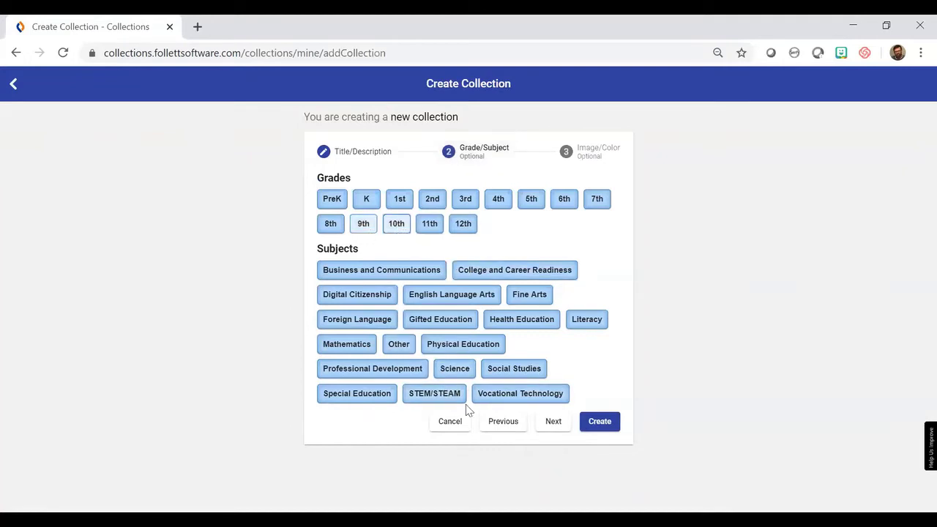
{"action": "left_click", "coordinate": [514, 373]}
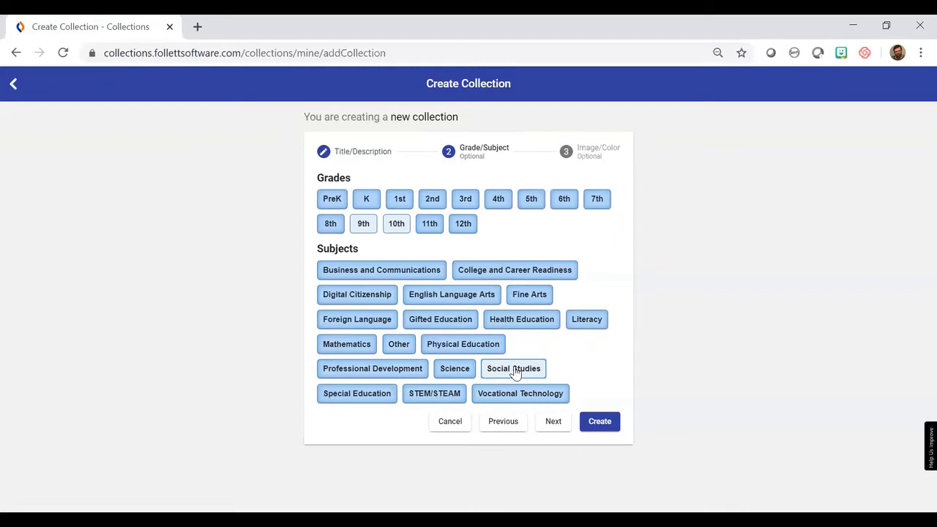
{"action": "left_click", "coordinate": [552, 425]}
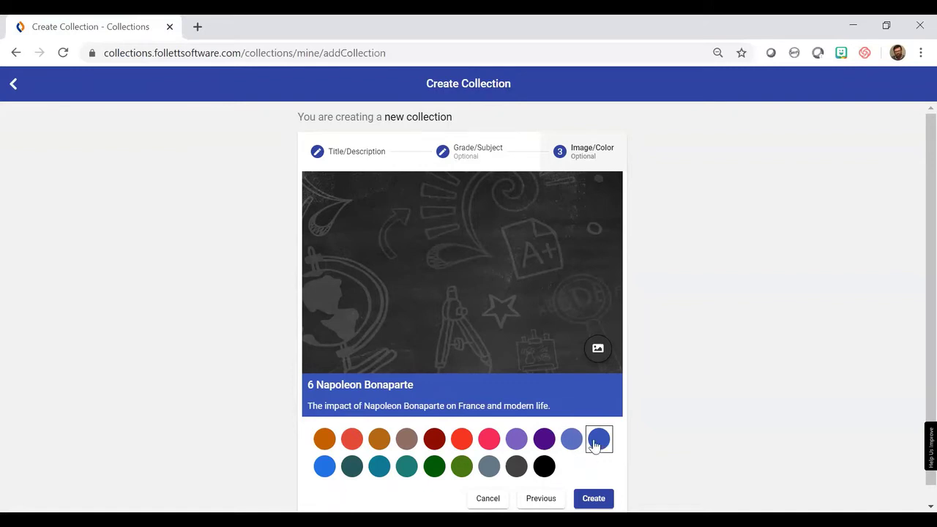
Make the collection card red and bring up its photo choices.
{"action": "left_click", "coordinate": [458, 443]}
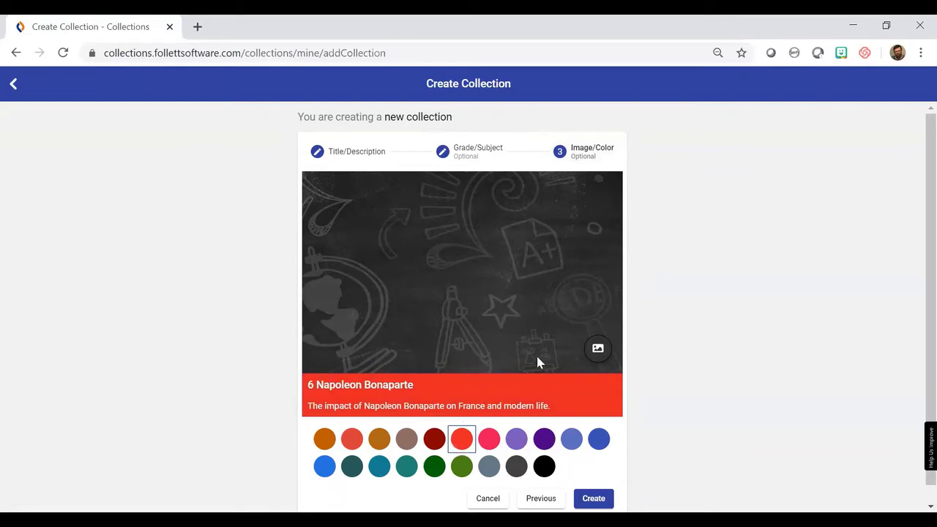
{"action": "left_click", "coordinate": [598, 351]}
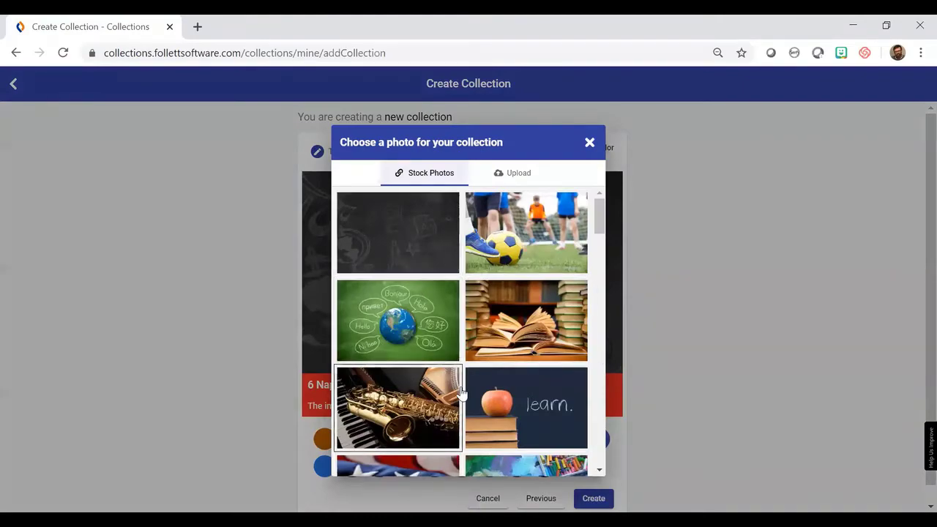
Upload the NP_on_horse picture, zoom it out and shift it to show the rider's head.
{"action": "scroll", "coordinate": [463, 394], "scroll_direction": "down", "scroll_amount": 8}
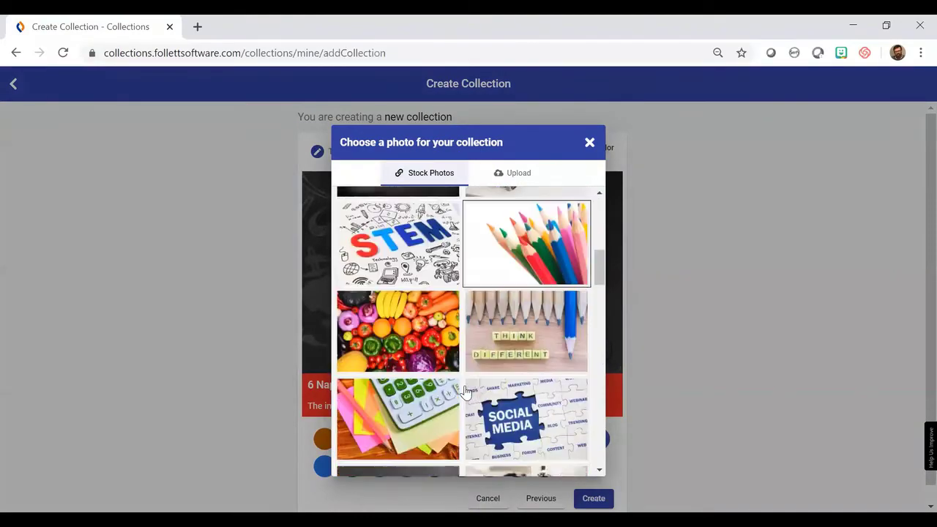
{"action": "scroll", "coordinate": [465, 393], "scroll_direction": "down", "scroll_amount": 4}
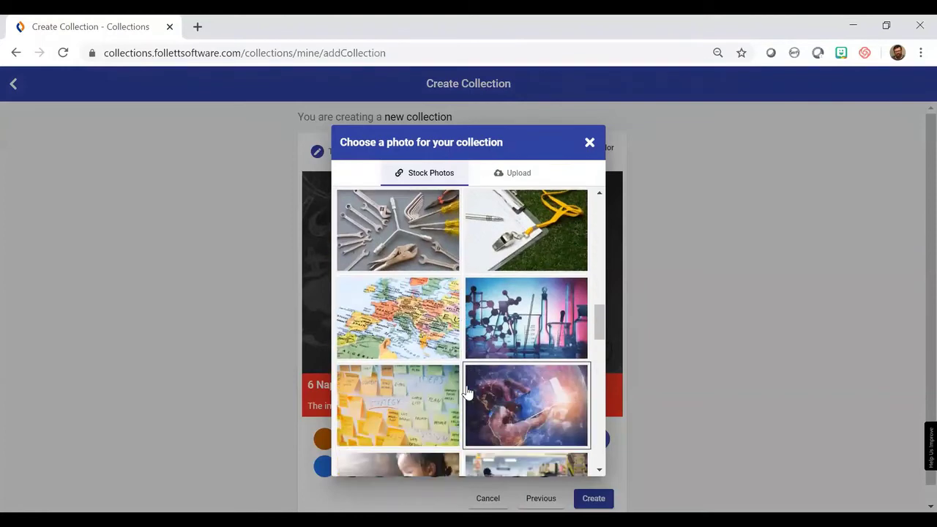
{"action": "scroll", "coordinate": [468, 394], "scroll_direction": "up", "scroll_amount": 4}
{"action": "scroll", "coordinate": [467, 393], "scroll_direction": "up", "scroll_amount": 3}
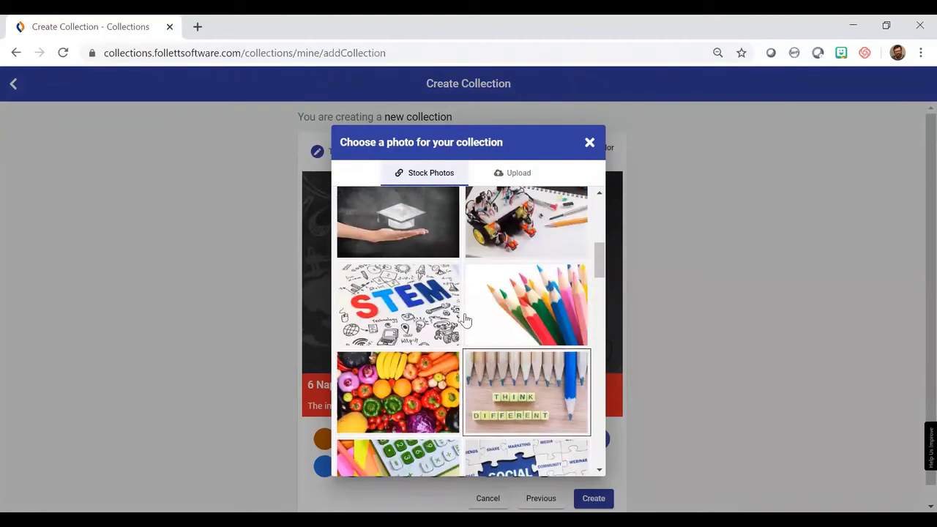
{"action": "left_click", "coordinate": [520, 174]}
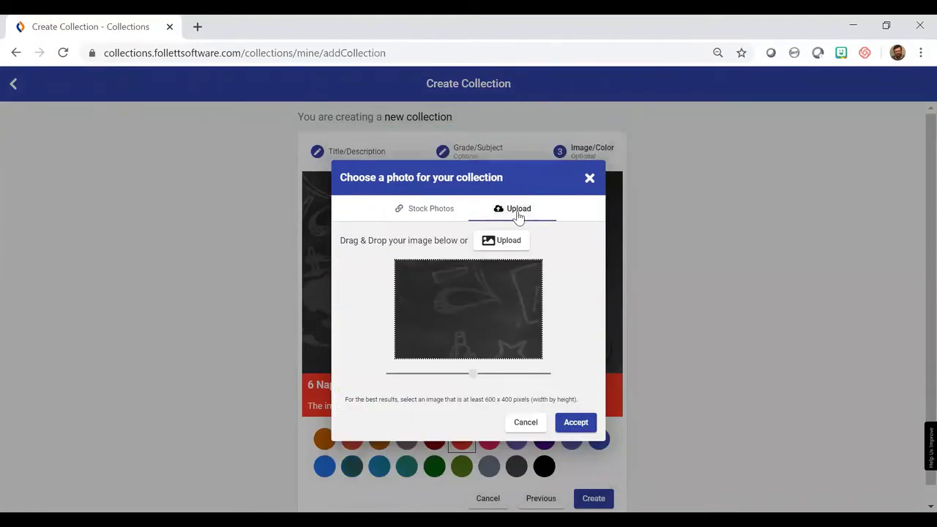
{"action": "left_click", "coordinate": [502, 243]}
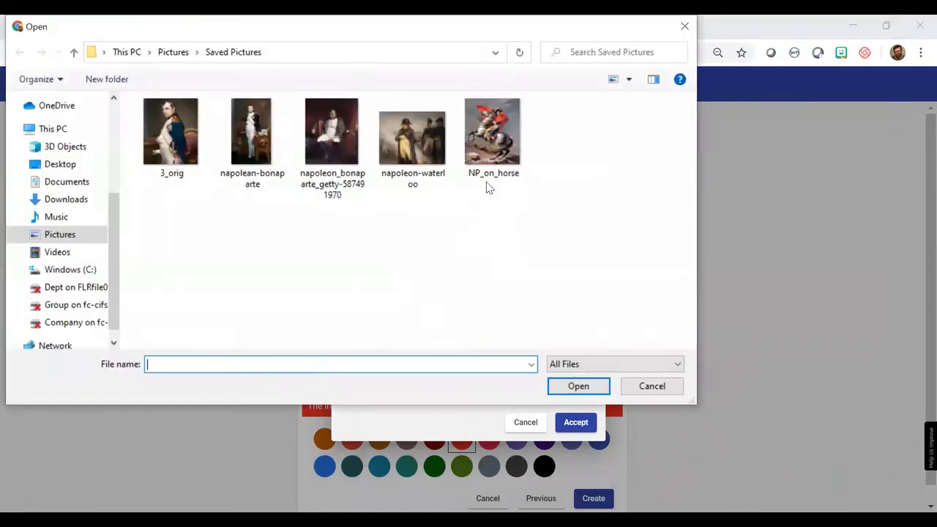
{"action": "left_click", "coordinate": [495, 136]}
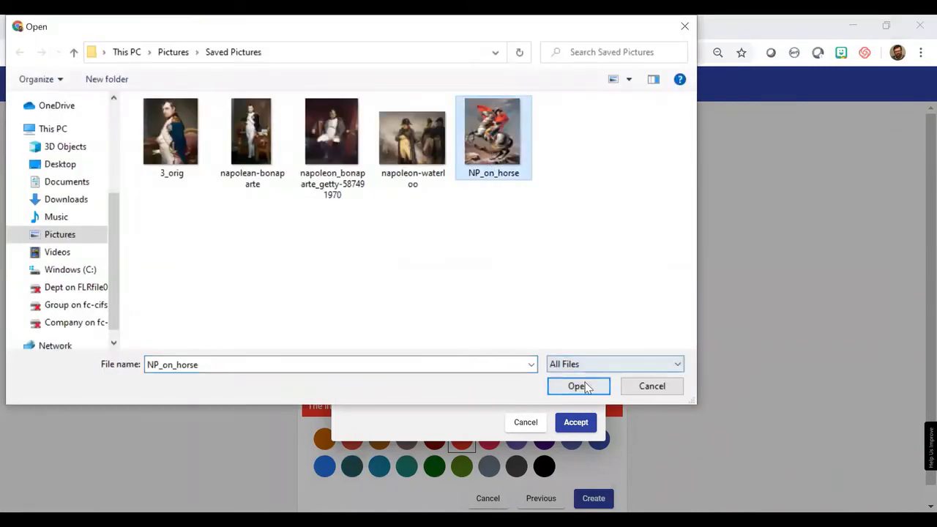
{"action": "left_click", "coordinate": [578, 387]}
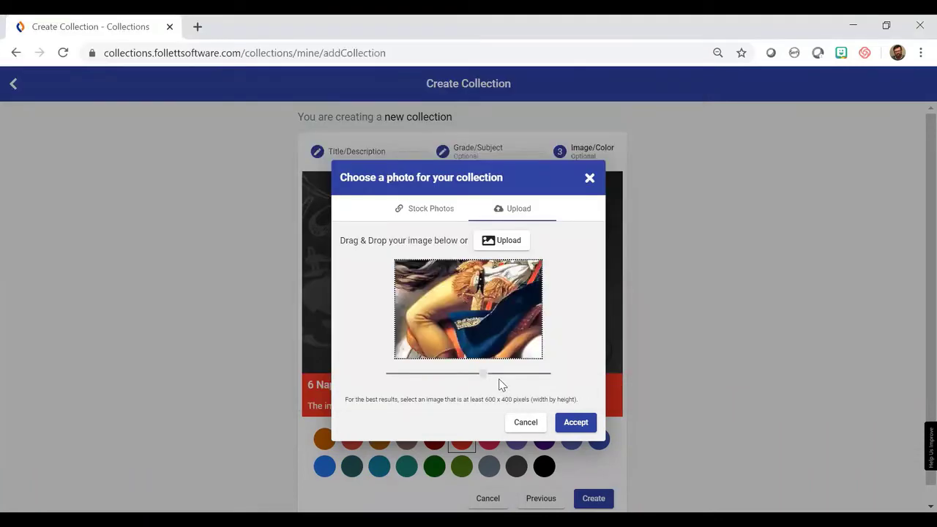
{"action": "left_click_drag", "start_coordinate": [483, 373], "coordinate": [379, 375]}
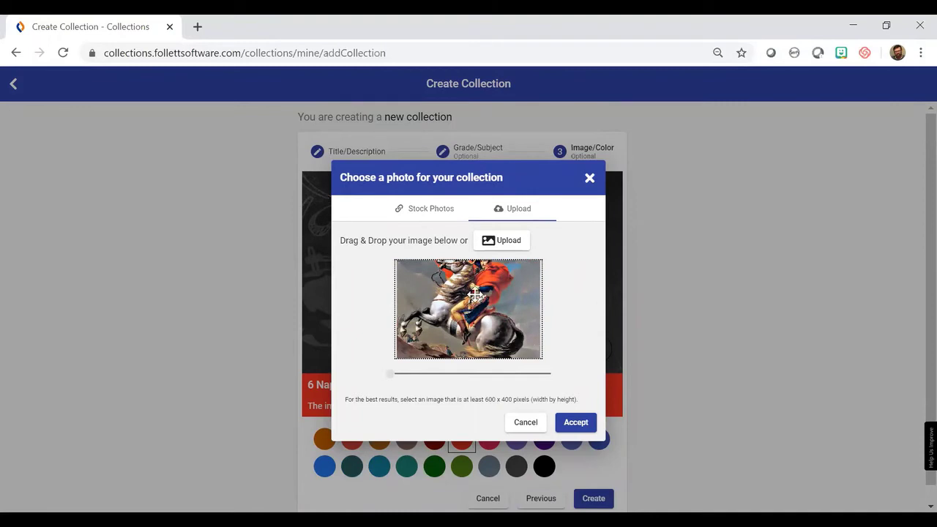
{"action": "left_click_drag", "start_coordinate": [476, 285], "coordinate": [470, 306]}
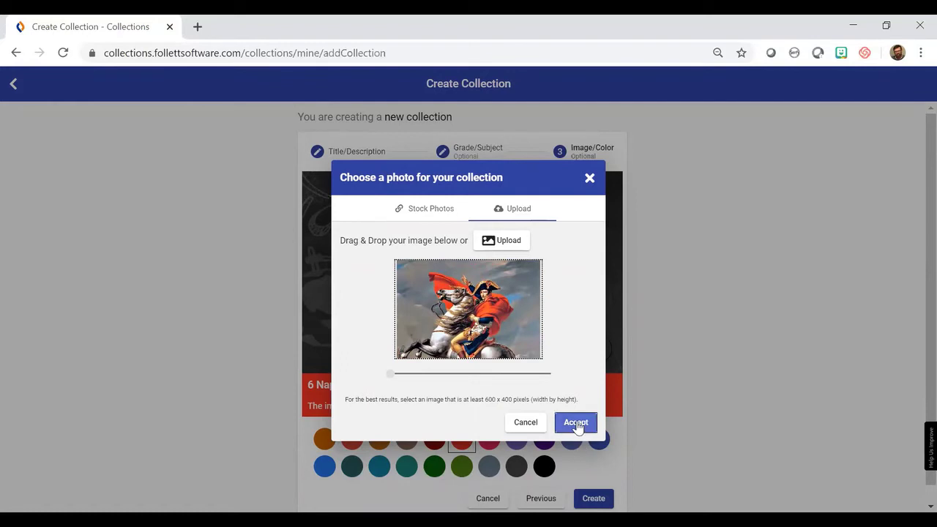
Confirm the cropped painting, create the collection, and open 6 Napoleon Bonaparte from Private collections.
{"action": "left_click", "coordinate": [576, 424]}
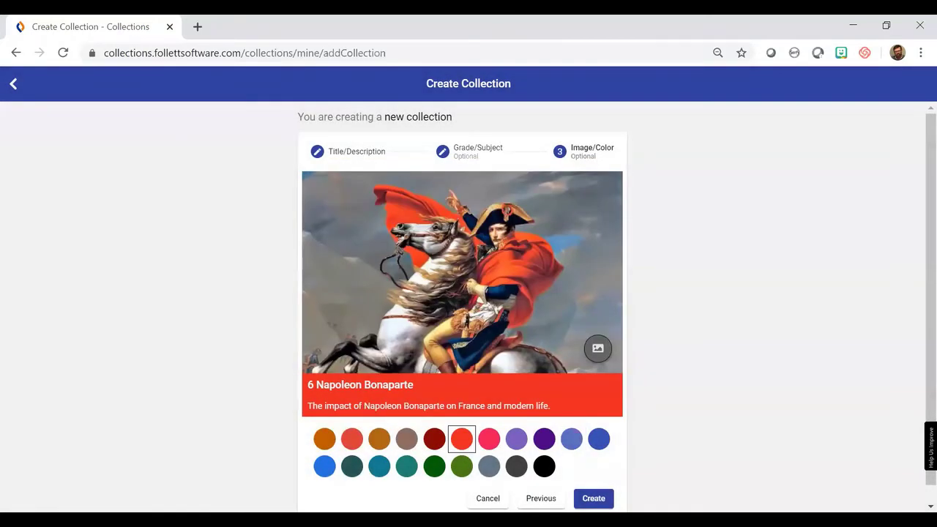
{"action": "left_click", "coordinate": [594, 499]}
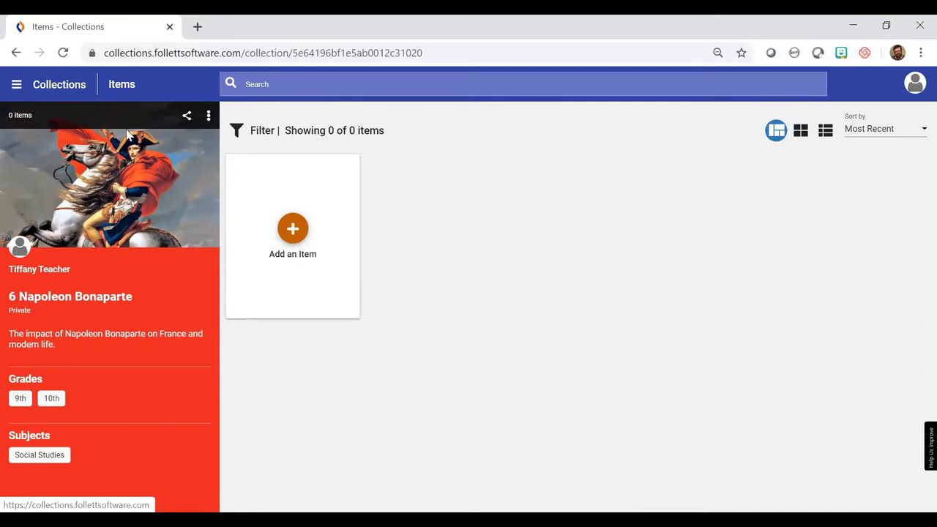
{"action": "left_click", "coordinate": [55, 87]}
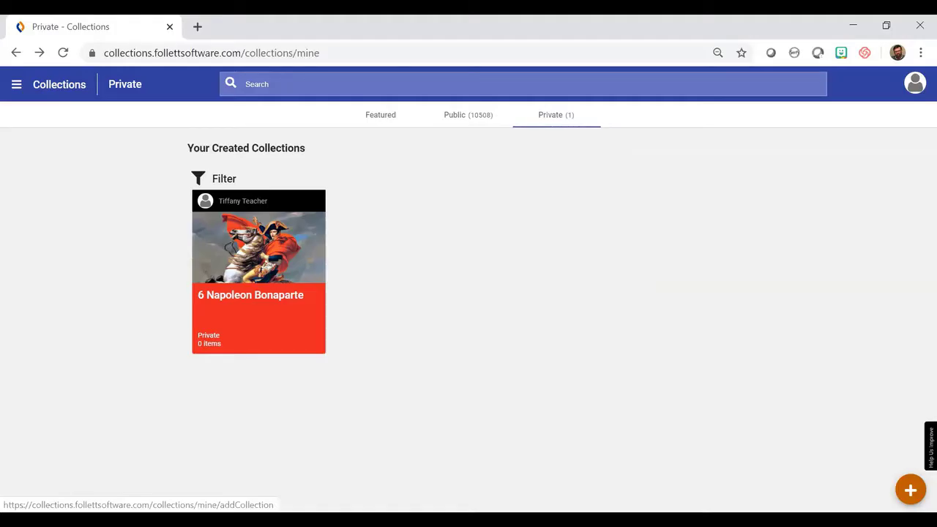
{"action": "left_click", "coordinate": [233, 300]}
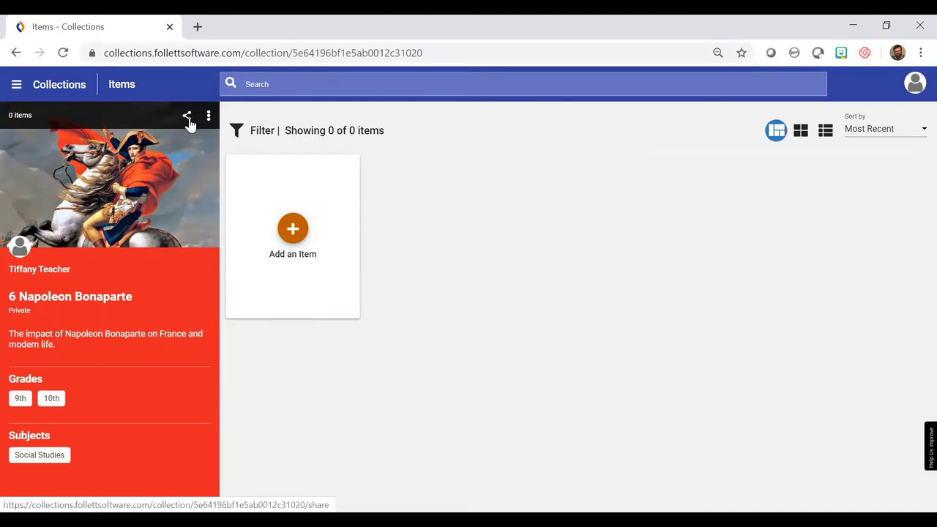
Set the collection's share link to 'Anyone with a link can VIEW'.
{"action": "left_click", "coordinate": [189, 122]}
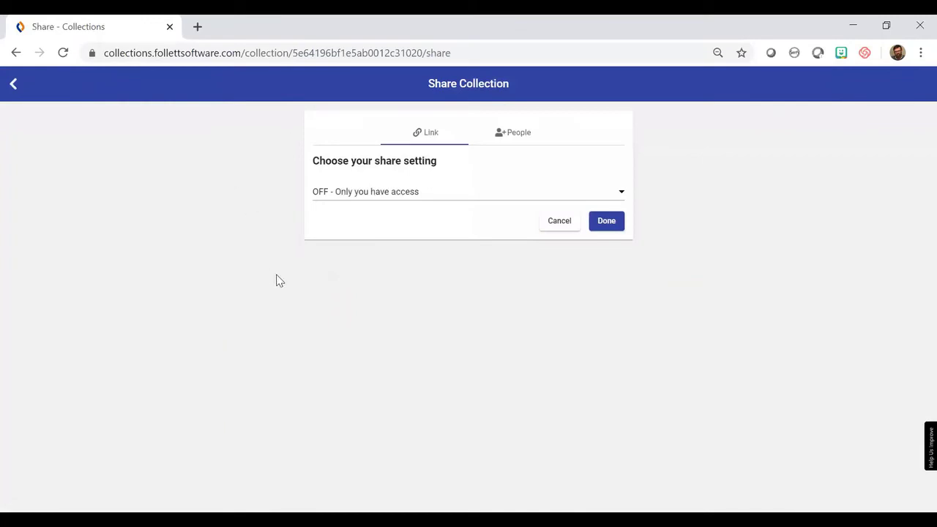
{"action": "left_click", "coordinate": [621, 195]}
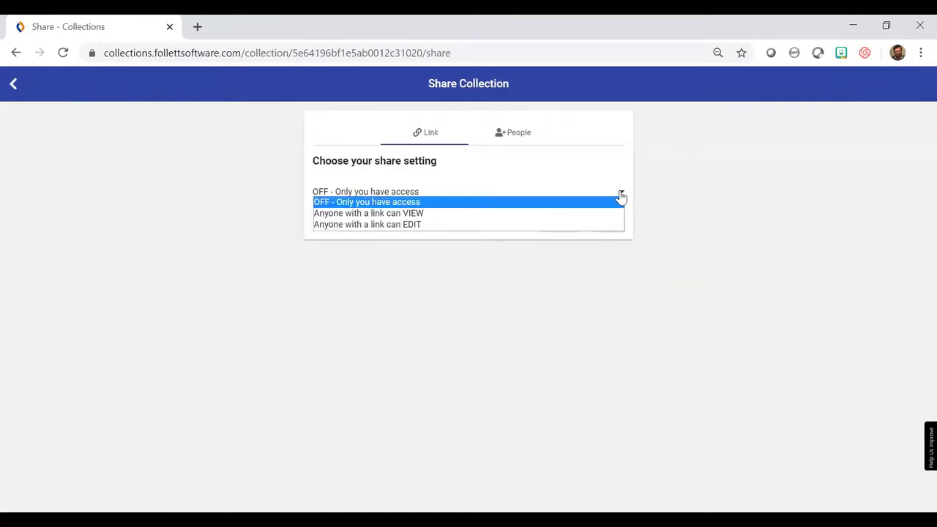
{"action": "left_click", "coordinate": [544, 215]}
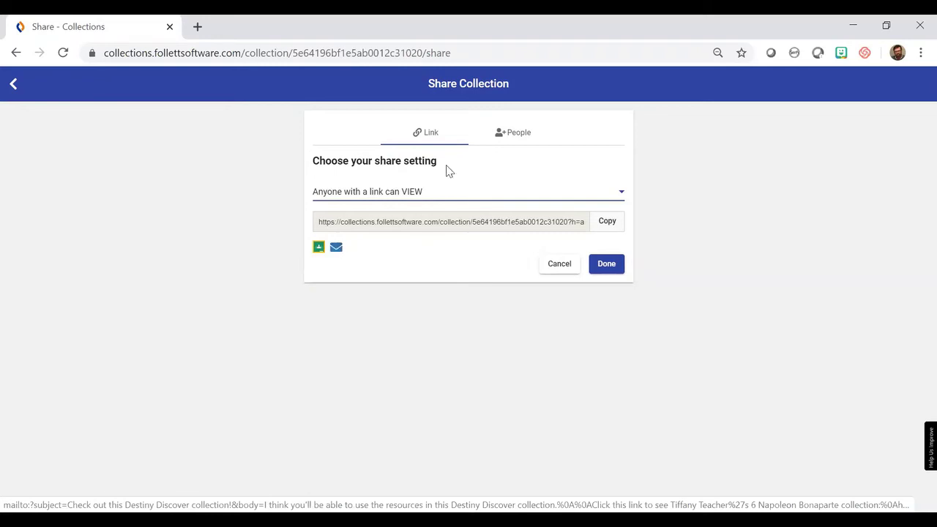
Invite a teacher by e-mail address with Can EDIT permission.
{"action": "left_click", "coordinate": [519, 137]}
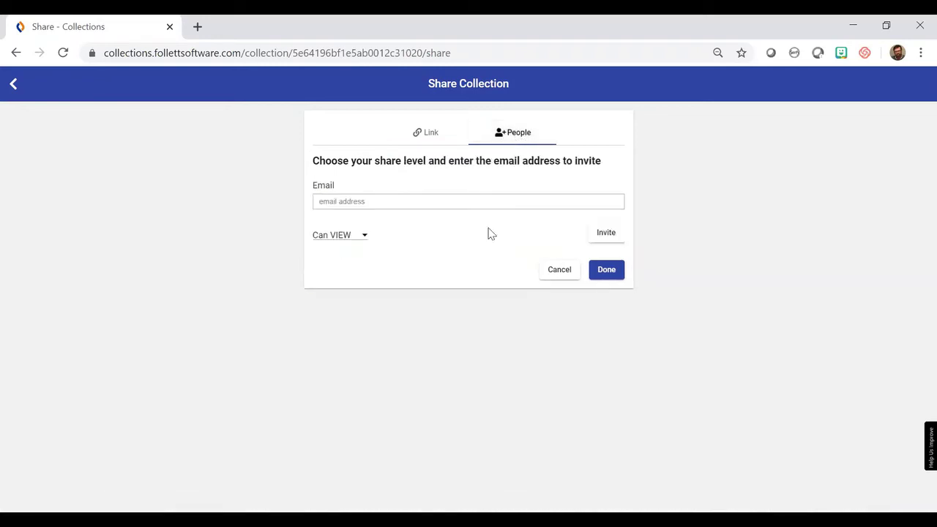
{"action": "left_click", "coordinate": [365, 238]}
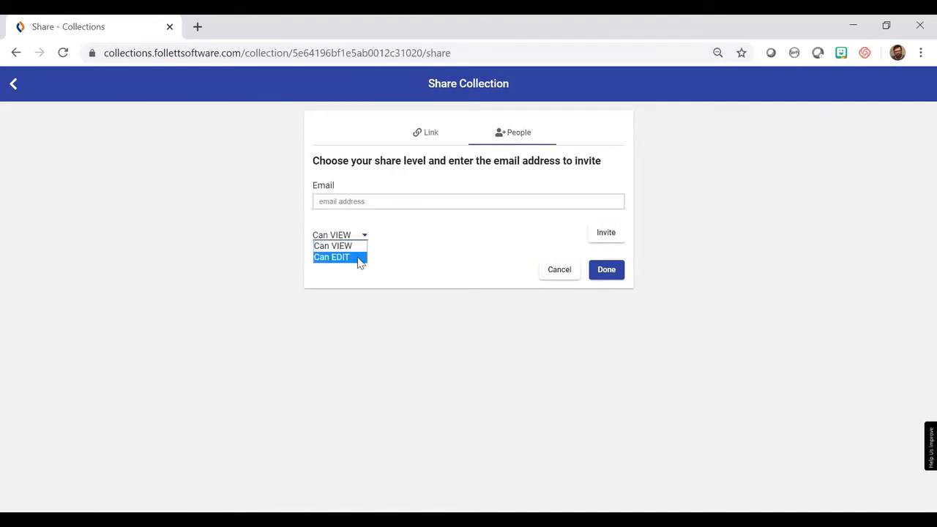
{"action": "left_click", "coordinate": [358, 257]}
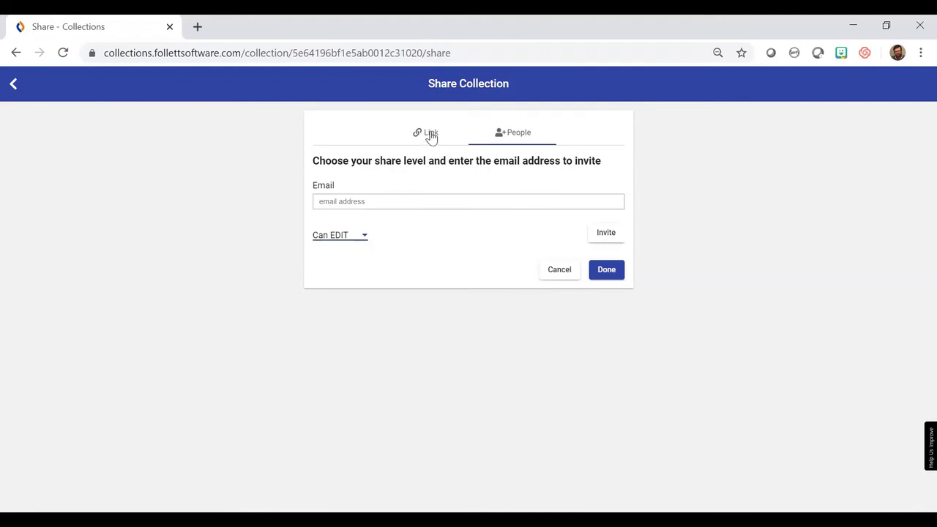
{"action": "left_click", "coordinate": [429, 198]}
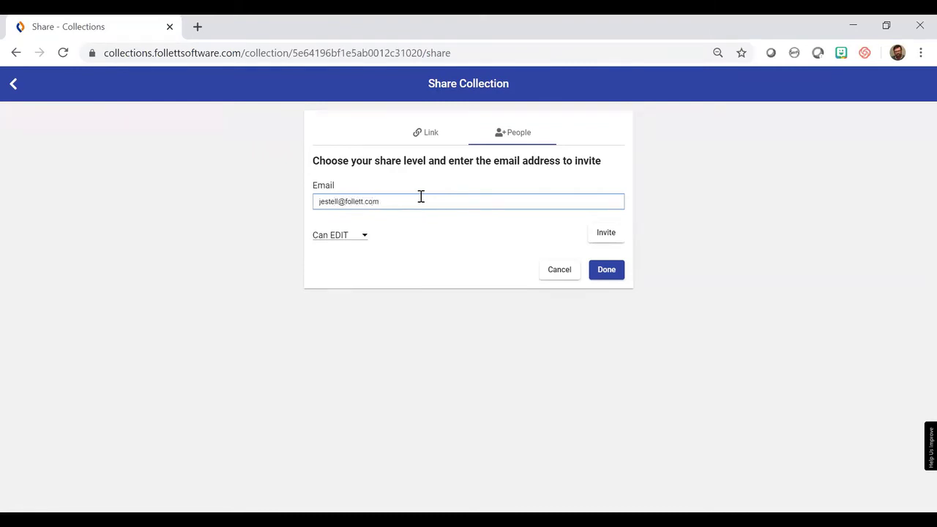
{"action": "left_click", "coordinate": [604, 240]}
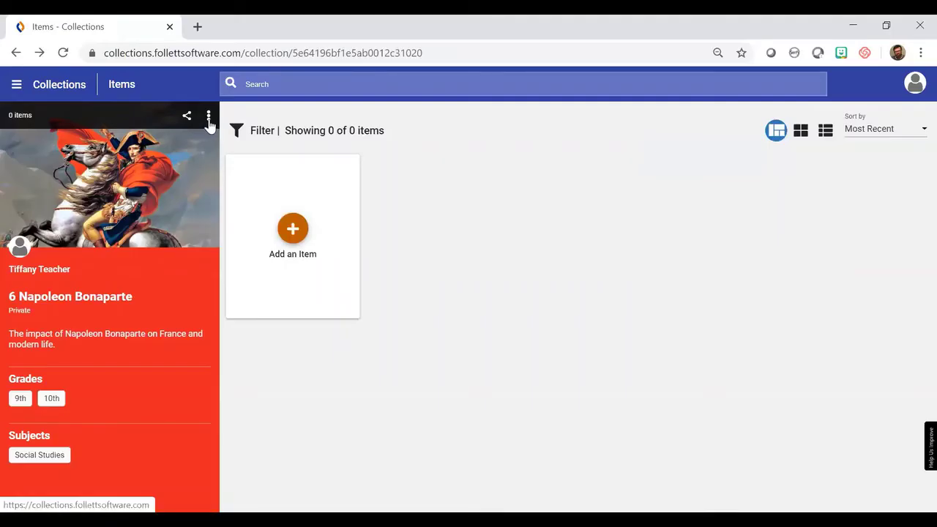
Open the collection's Standards page and filter to the C3 Framework authority and College, Career & Civic Life subject.
{"action": "left_click", "coordinate": [208, 119]}
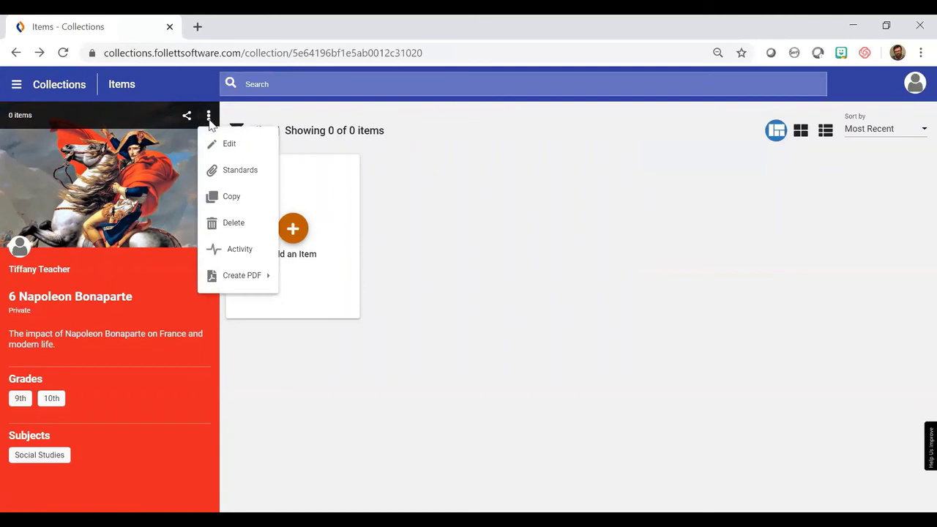
{"action": "left_click", "coordinate": [246, 172]}
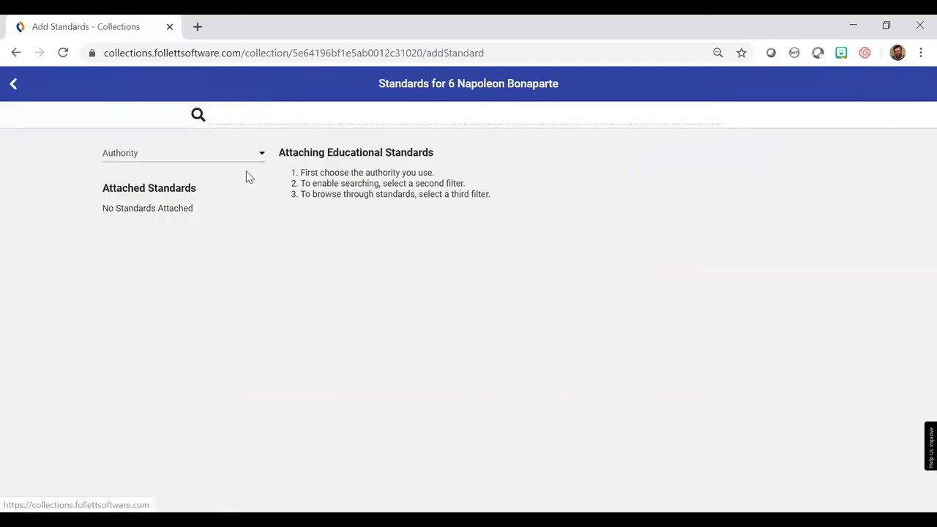
{"action": "left_click", "coordinate": [257, 158]}
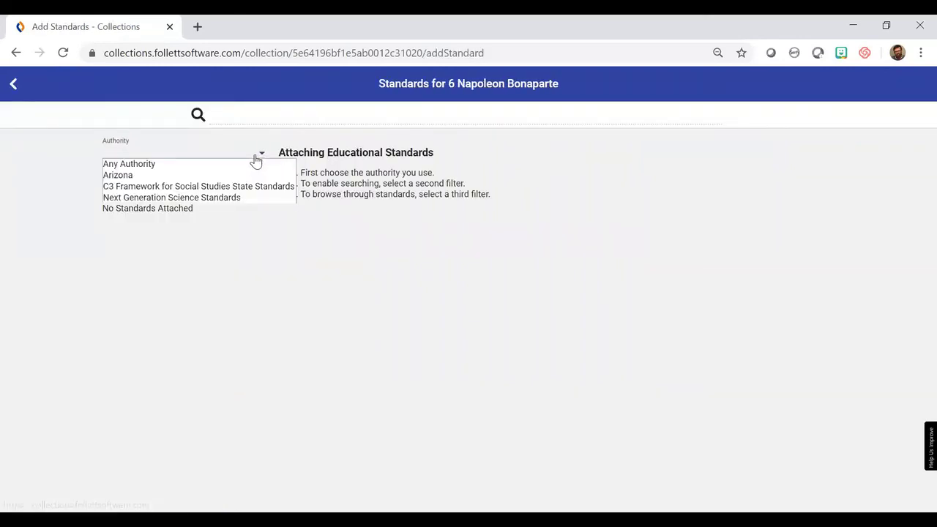
{"action": "left_click", "coordinate": [161, 189]}
{"action": "left_click", "coordinate": [231, 200]}
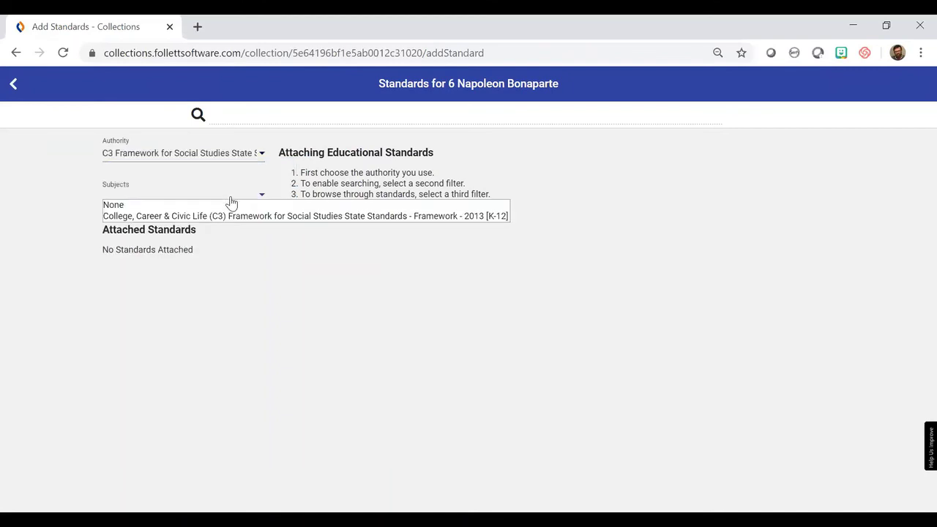
{"action": "left_click", "coordinate": [227, 216]}
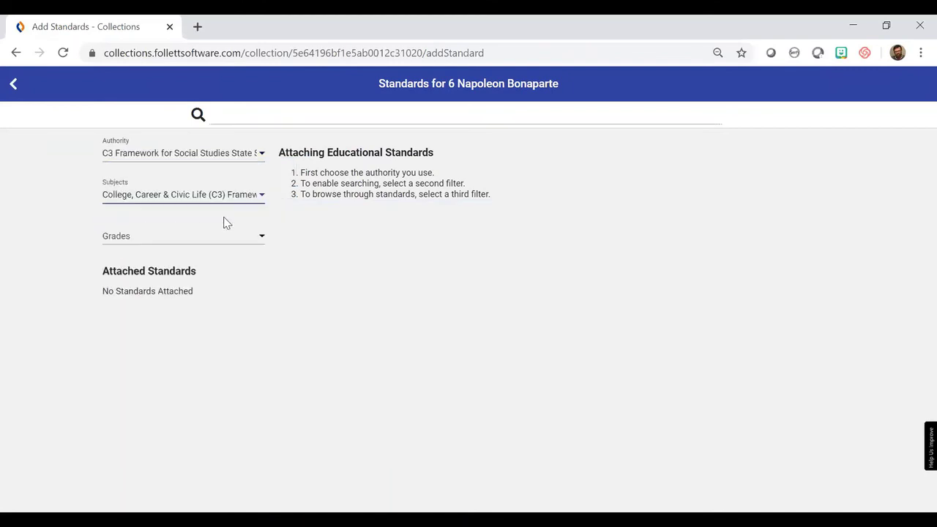
{"action": "left_click", "coordinate": [218, 242]}
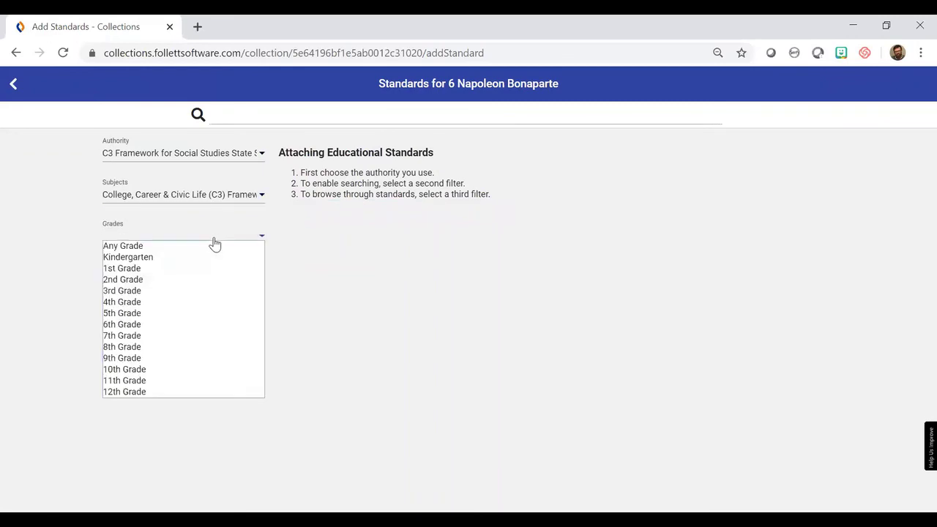
Filter standards to 10th Grade, expand Dimension, and attach then detach its first two sub-standards.
{"action": "left_click", "coordinate": [260, 369]}
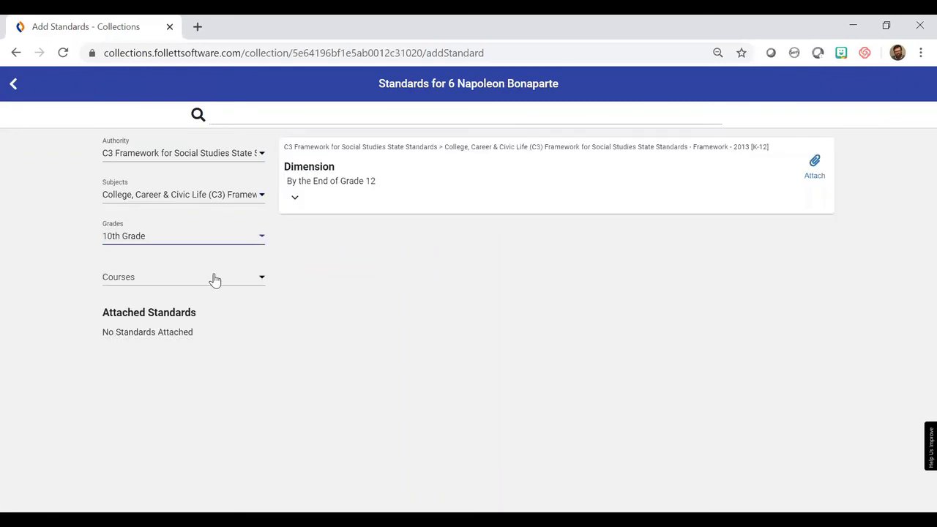
{"action": "left_click", "coordinate": [295, 200]}
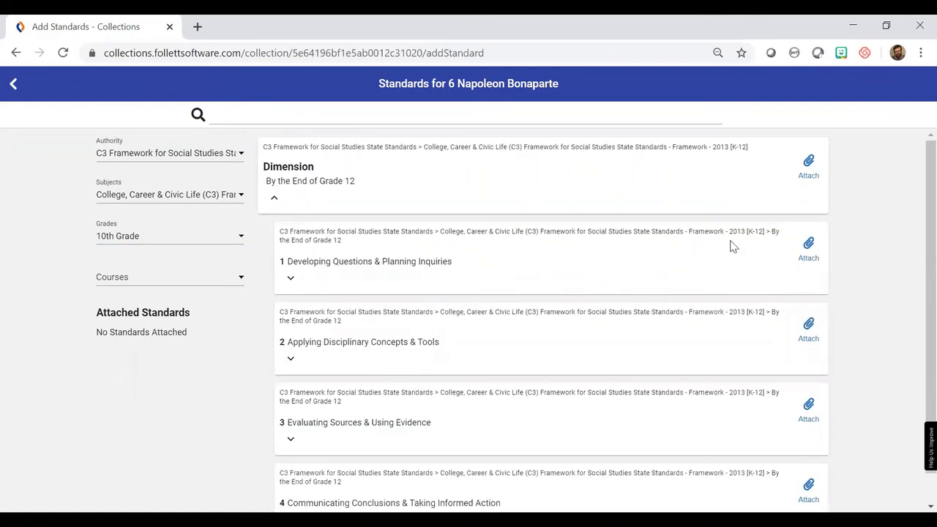
{"action": "left_click", "coordinate": [809, 246]}
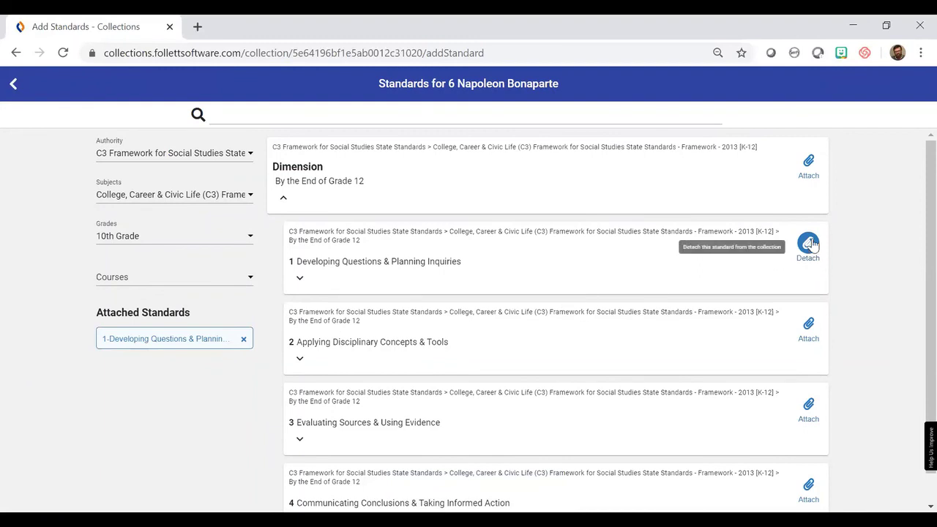
{"action": "left_click", "coordinate": [809, 244]}
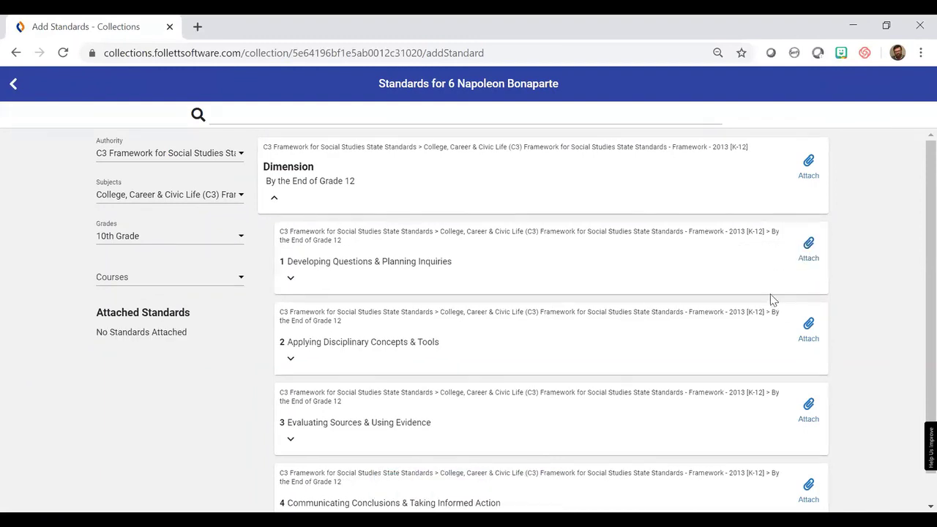
{"action": "left_click", "coordinate": [809, 328]}
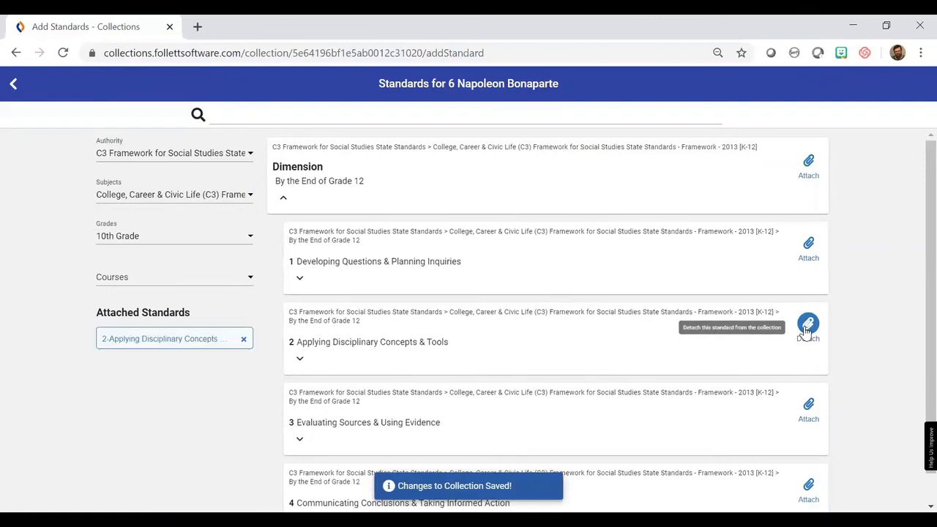
{"action": "left_click", "coordinate": [244, 340]}
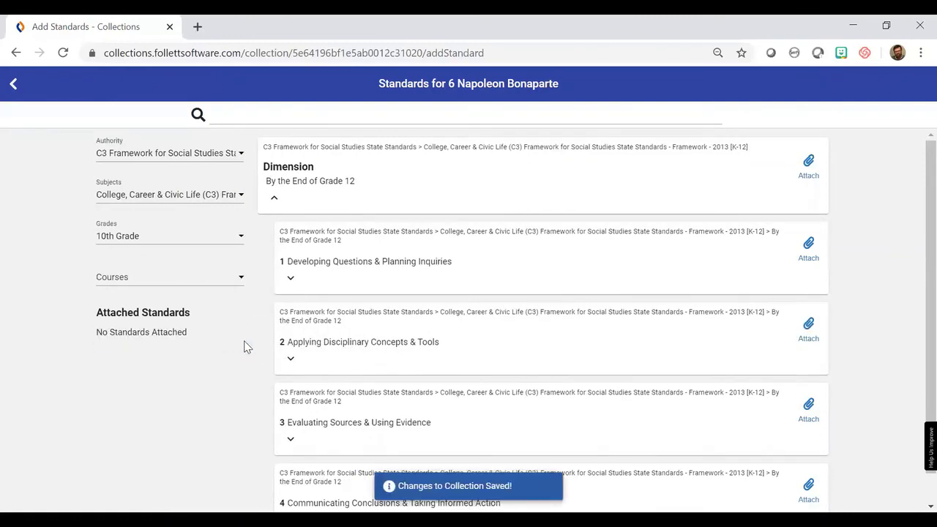
Expand Civics > Civic and Political Institutions and attach standard D2.Civ.1.9-12.
{"action": "left_click", "coordinate": [291, 360]}
{"action": "scroll", "coordinate": [479, 308], "scroll_direction": "down", "scroll_amount": 2}
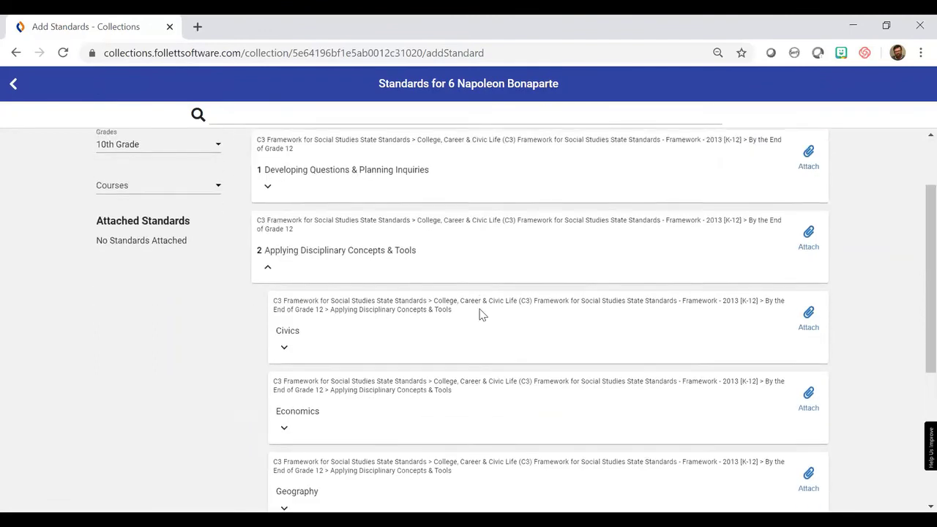
{"action": "left_click", "coordinate": [284, 296]}
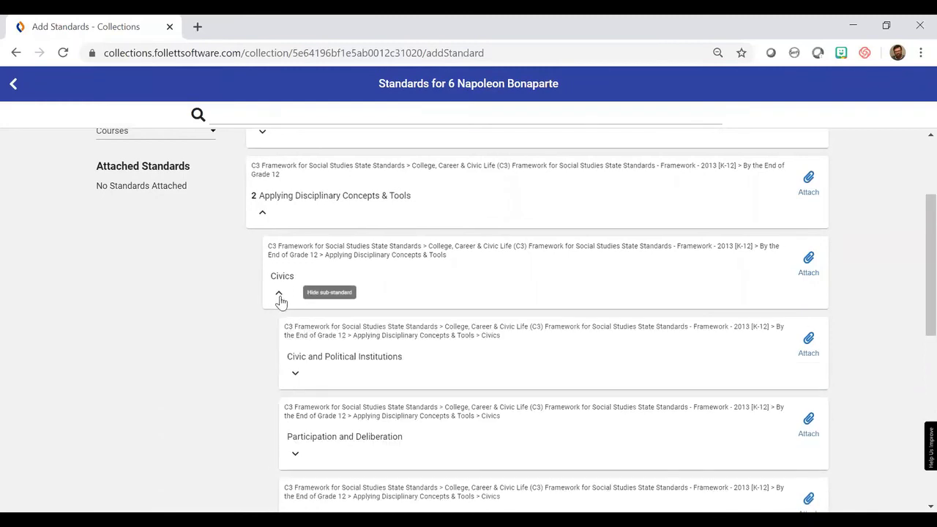
{"action": "left_click", "coordinate": [296, 375]}
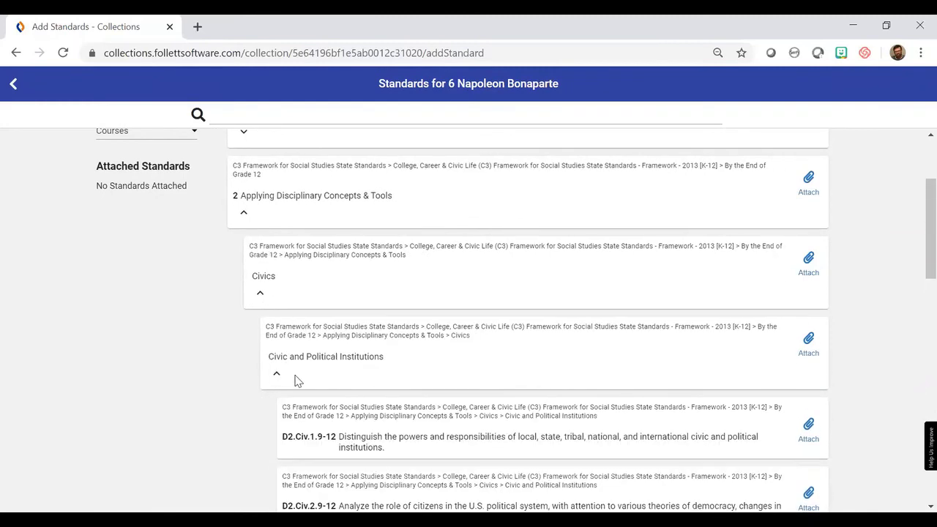
{"action": "left_click", "coordinate": [809, 426]}
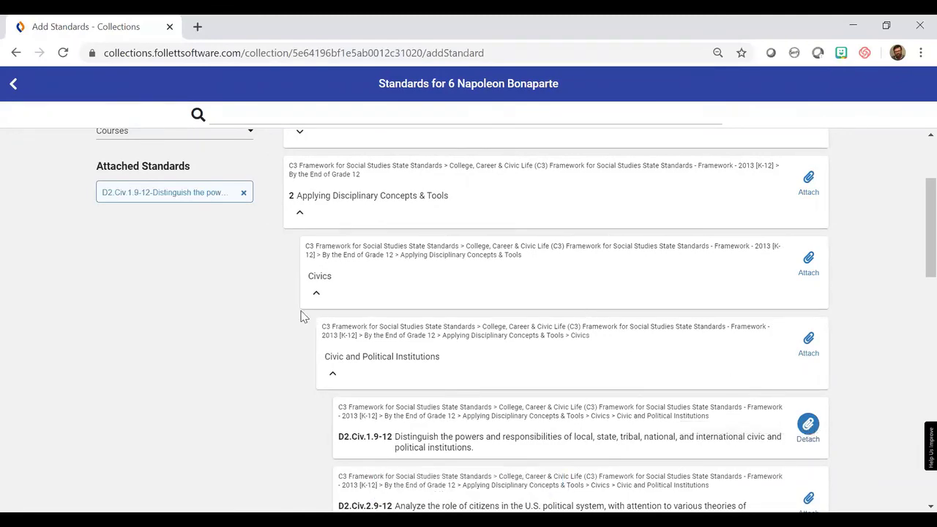
Return to the 6 Napoleon Bonaparte collection page to see the attached standard.
{"action": "scroll", "coordinate": [264, 316], "scroll_direction": "up", "scroll_amount": 3}
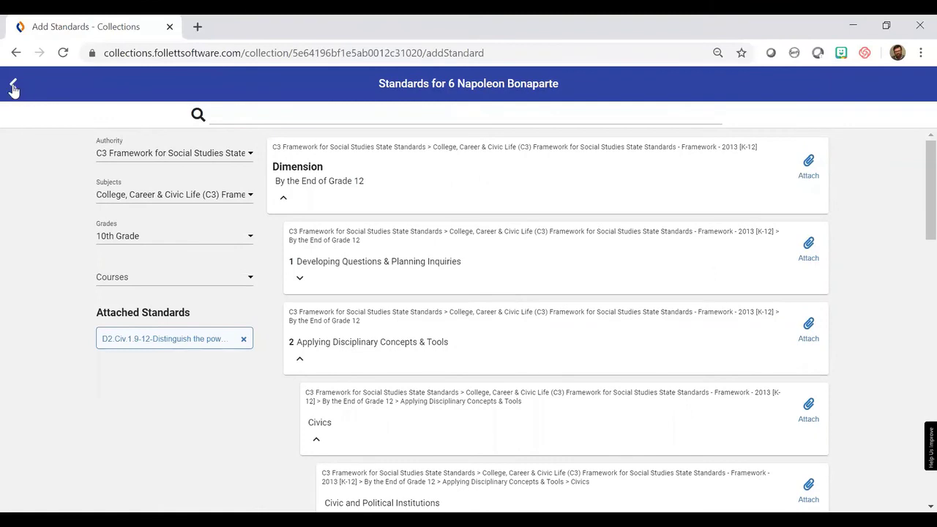
{"action": "left_click", "coordinate": [14, 85]}
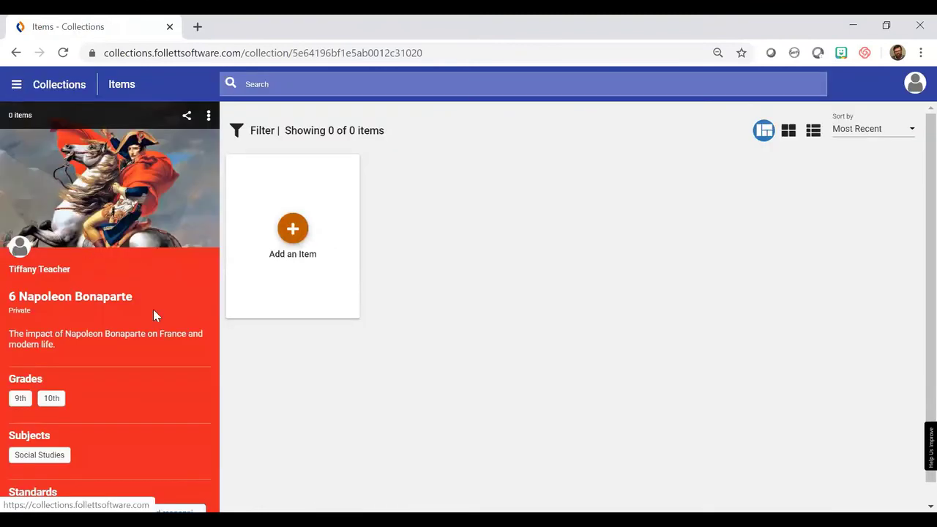
{"action": "scroll", "coordinate": [161, 310], "scroll_direction": "down", "scroll_amount": 1}
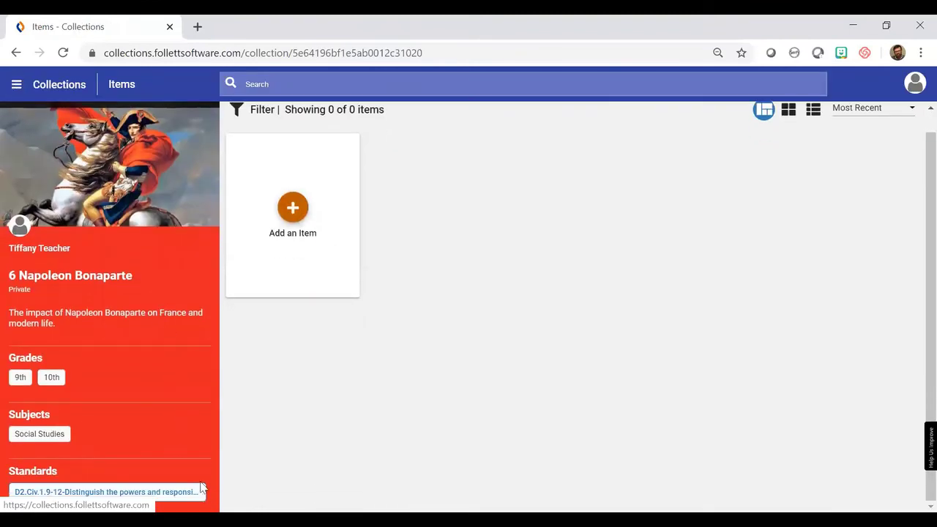